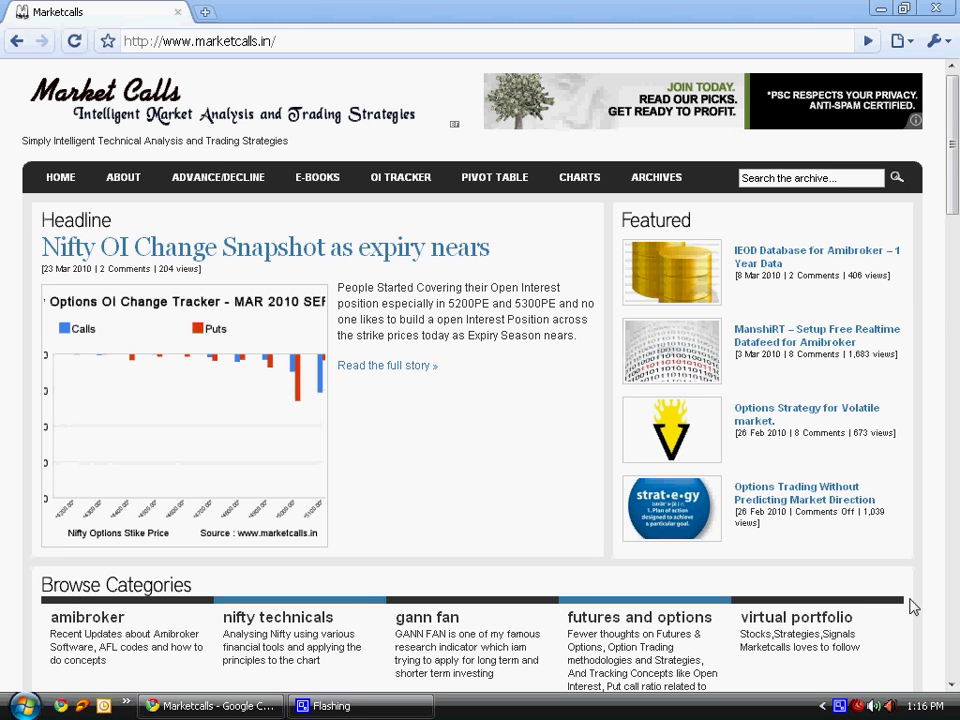
Open nseindia.com in a new tab and go to the S&P CNX NIFTY Stock Watch Sparklines page.
{"action": "left_click", "coordinate": [206, 13]}
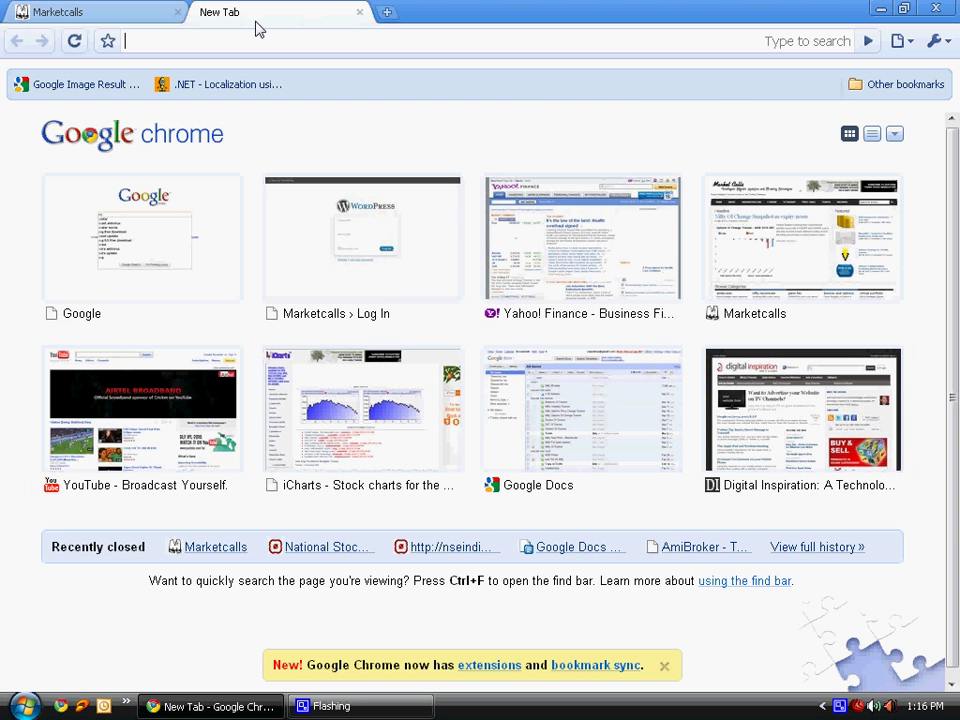
{"action": "type", "text": "nseindia.com/"}
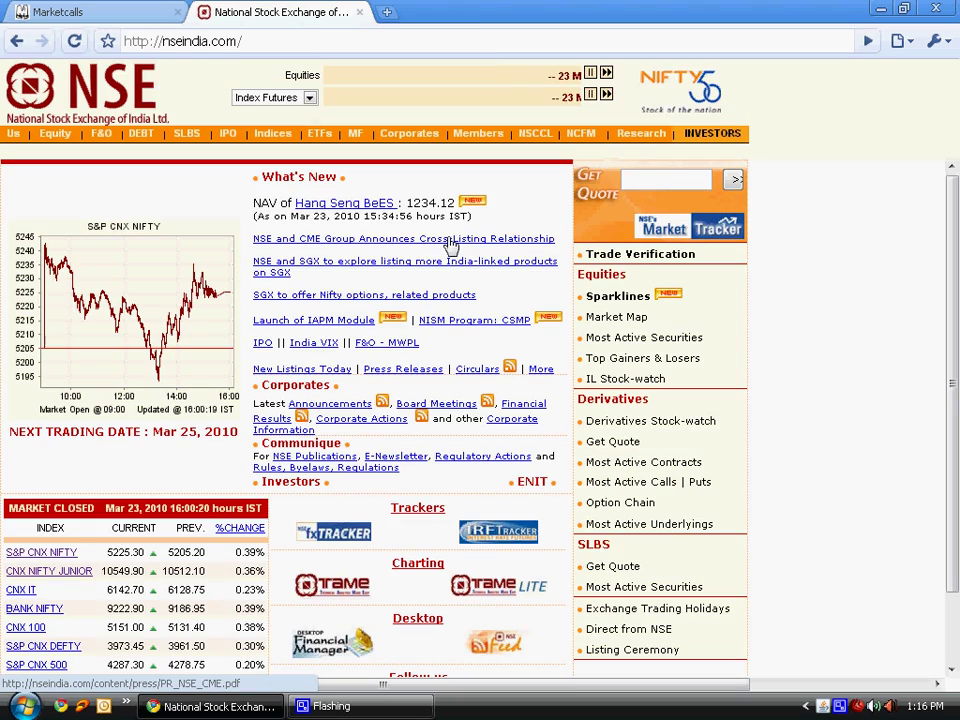
{"action": "left_click", "coordinate": [609, 299]}
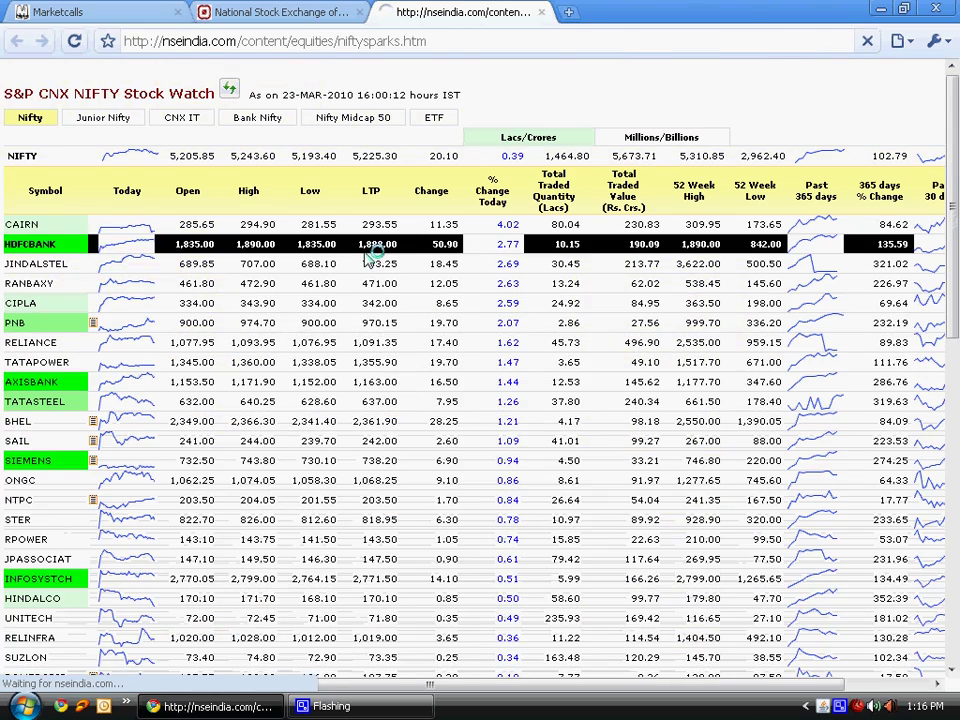
{"action": "scroll", "coordinate": [363, 255], "scroll_direction": "down", "scroll_amount": 2}
{"action": "scroll", "coordinate": [363, 255], "scroll_direction": "down", "scroll_amount": 4}
{"action": "scroll", "coordinate": [375, 250], "scroll_direction": "up", "scroll_amount": 5}
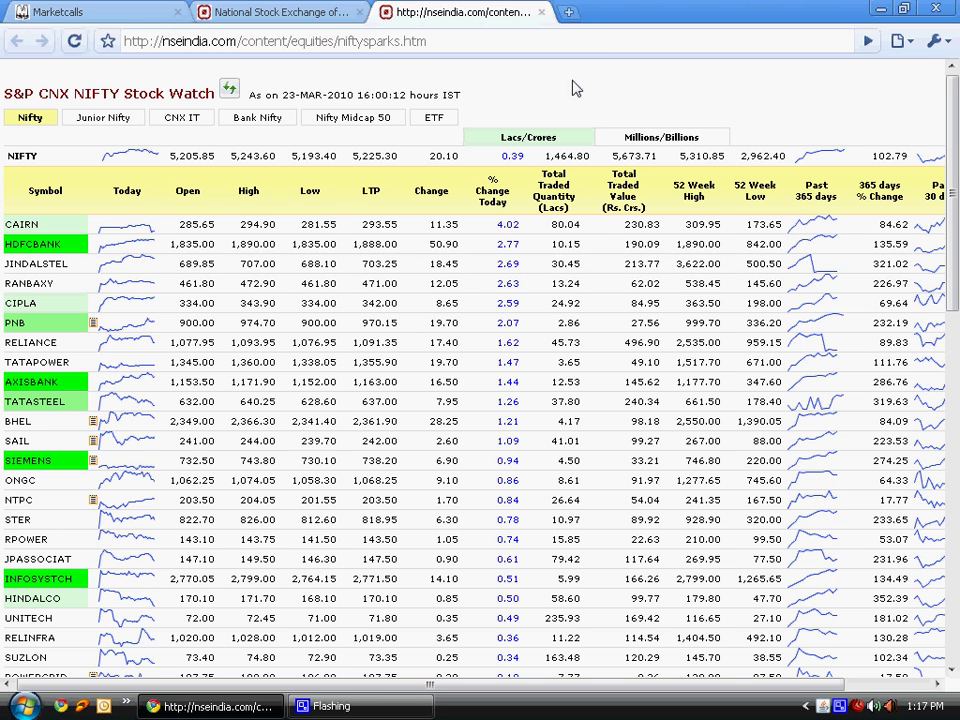
Go to Google Docs in another new tab and create a new blank spreadsheet.
{"action": "left_click", "coordinate": [570, 14]}
{"action": "type", "text": "docs.google.com/"}
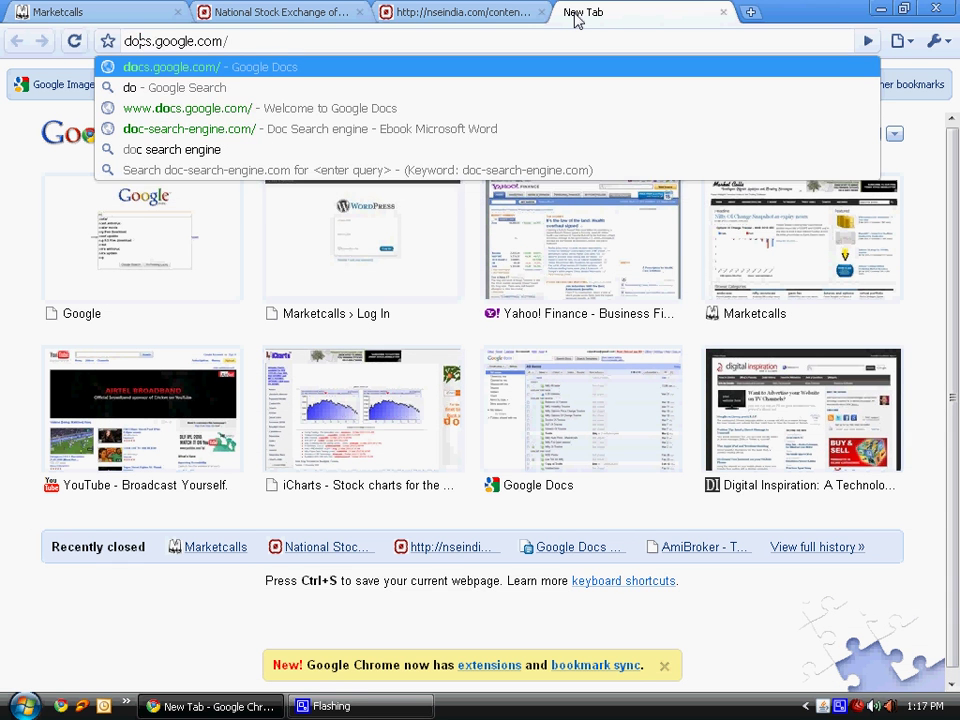
{"action": "key", "text": "Return"}
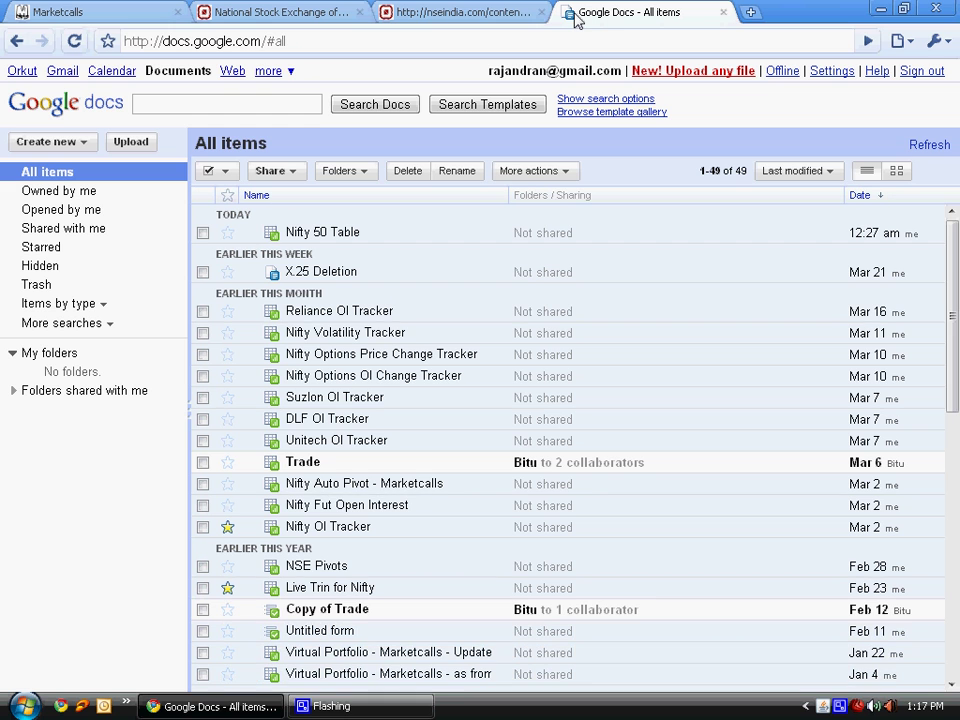
{"action": "left_click", "coordinate": [86, 145]}
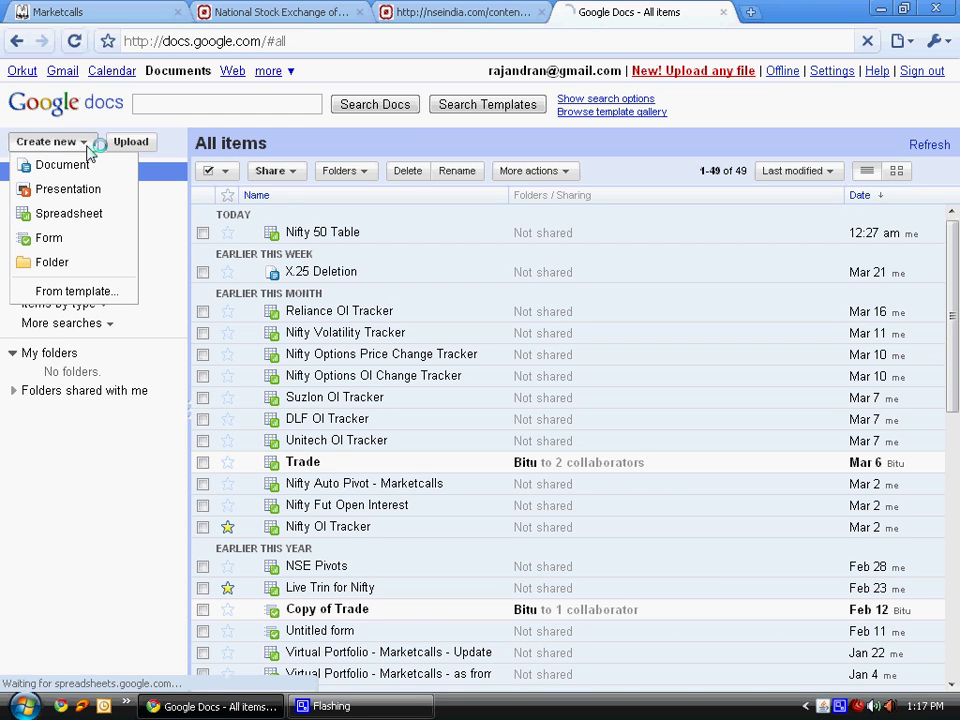
{"action": "left_click", "coordinate": [69, 219]}
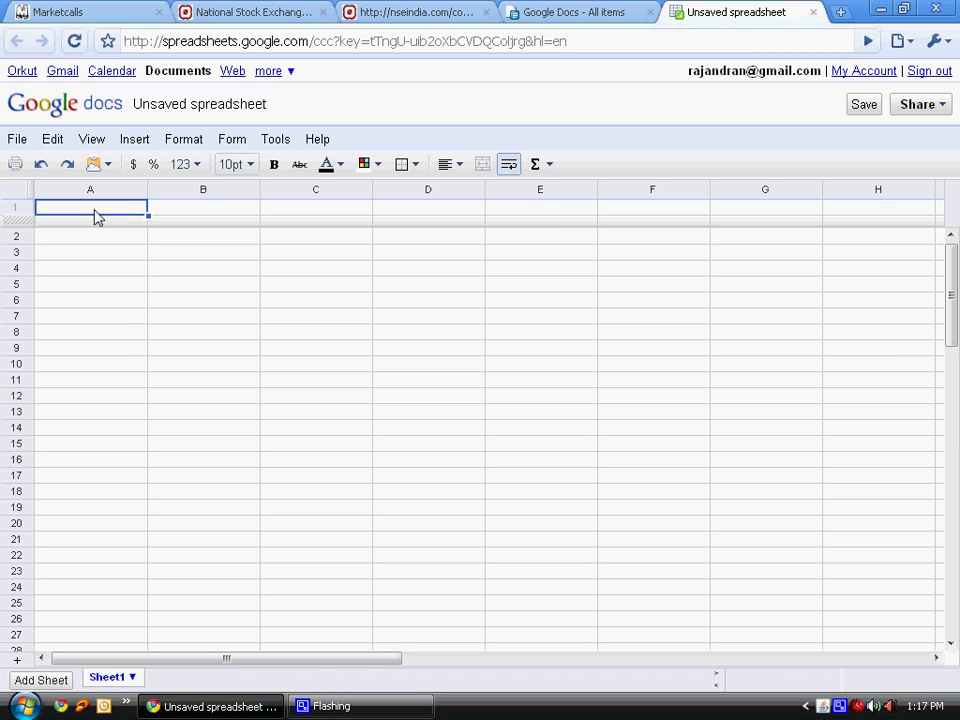
Start an =importhtml(" formula in cell A1.
{"action": "type", "text": "=import"}
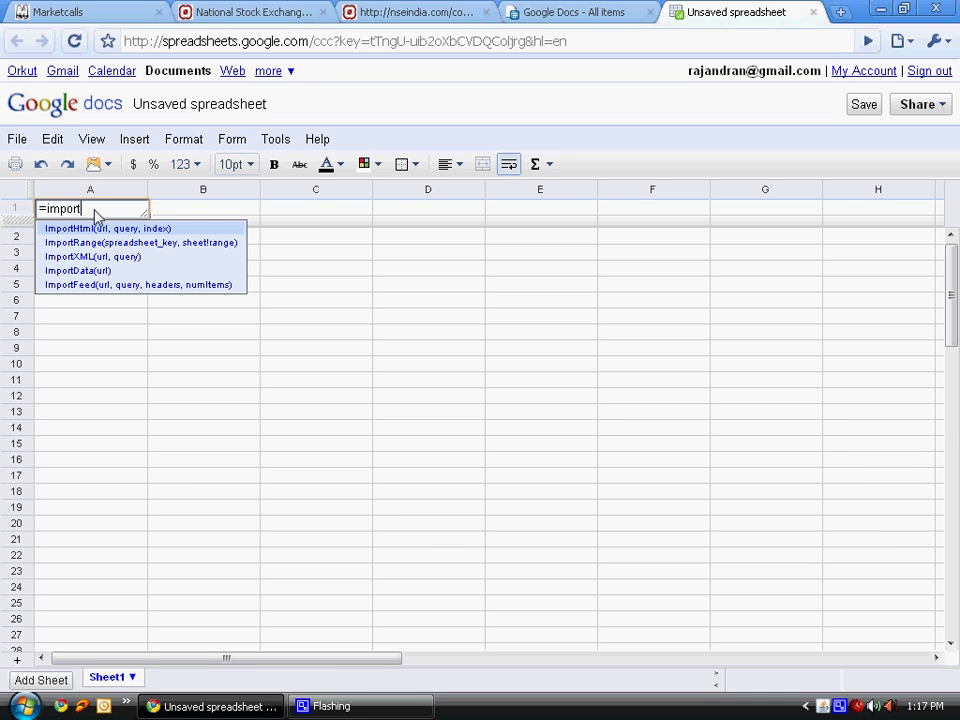
{"action": "type", "text": "h"}
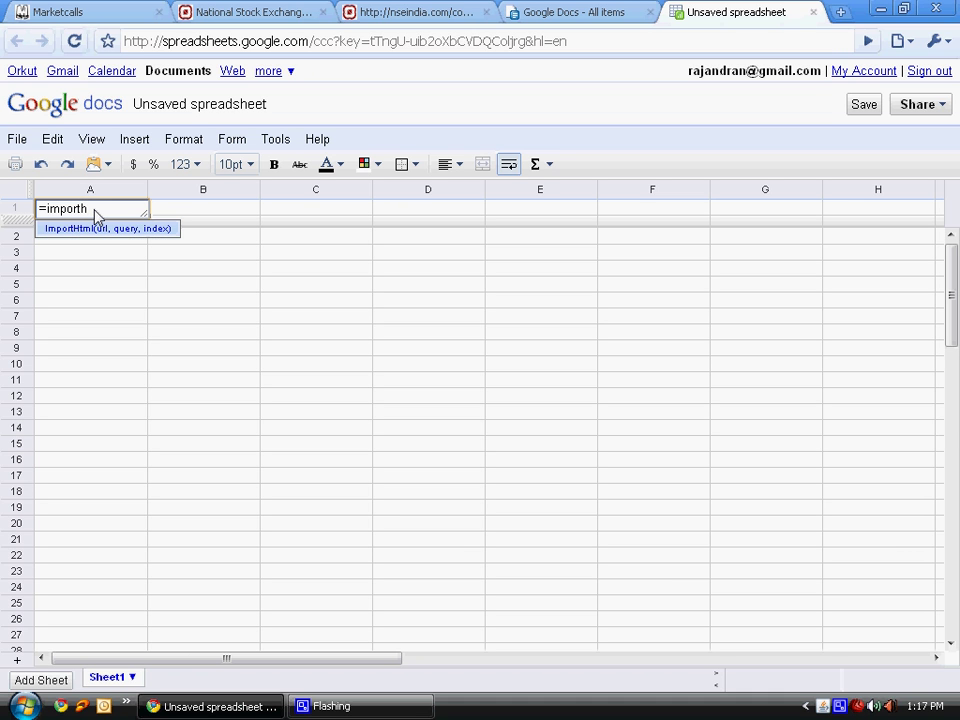
{"action": "type", "text": "tml("}
Copy the NSE niftysparks.htm page address into A1's ImportHtml formula, followed by "table".
{"action": "type", "text": "\""}
{"action": "left_click", "coordinate": [440, 12]}
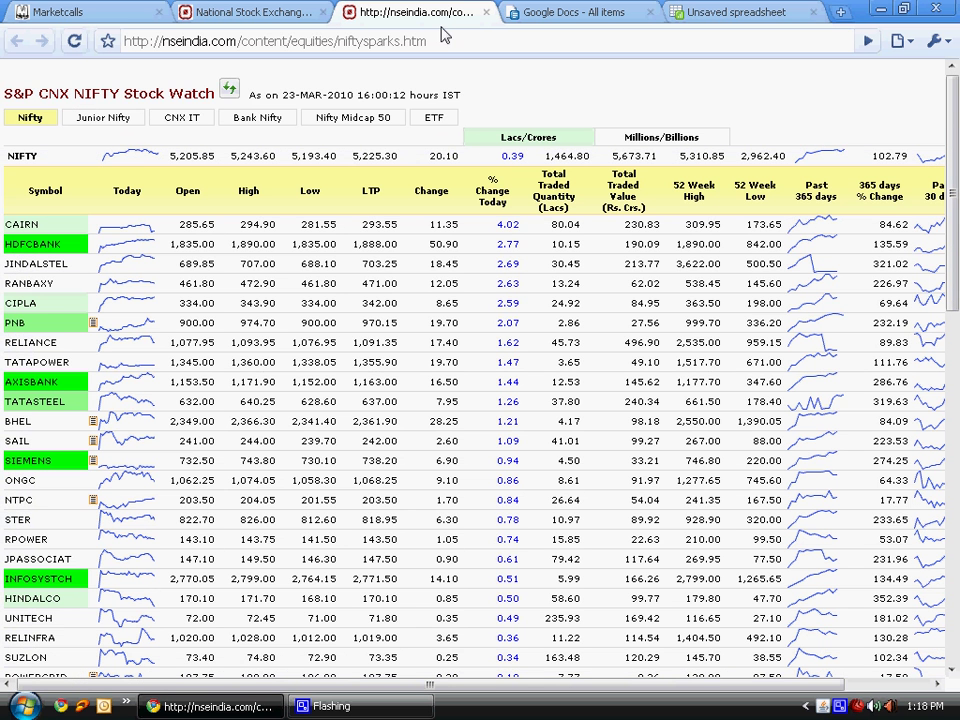
{"action": "double_click", "coordinate": [443, 41]}
{"action": "left_click", "coordinate": [443, 41]}
{"action": "key", "text": "ctrl+c"}
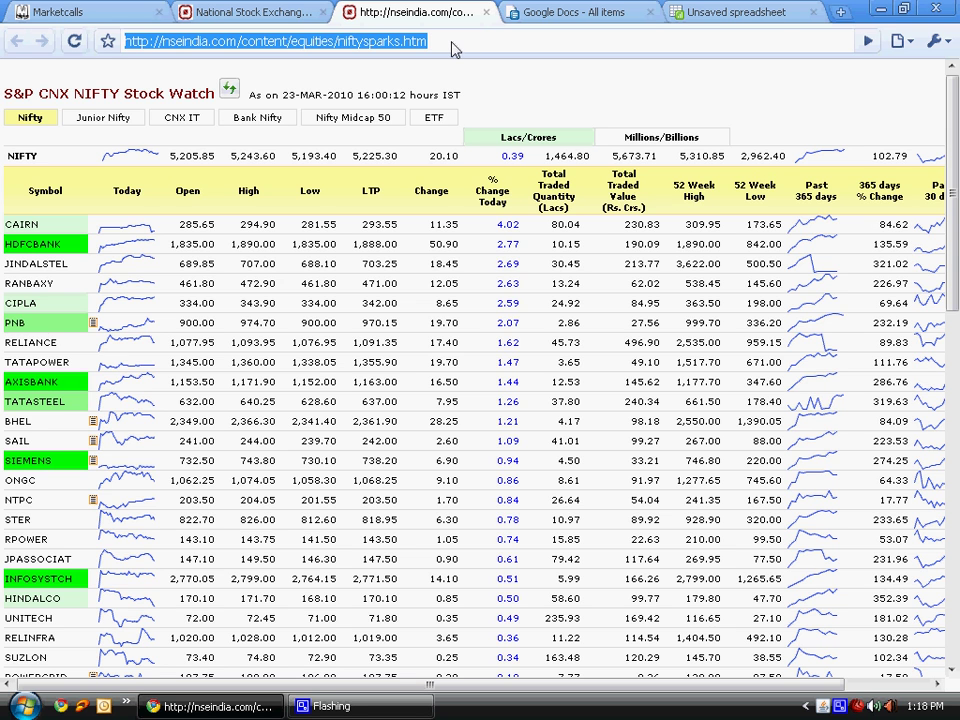
{"action": "left_click", "coordinate": [720, 14]}
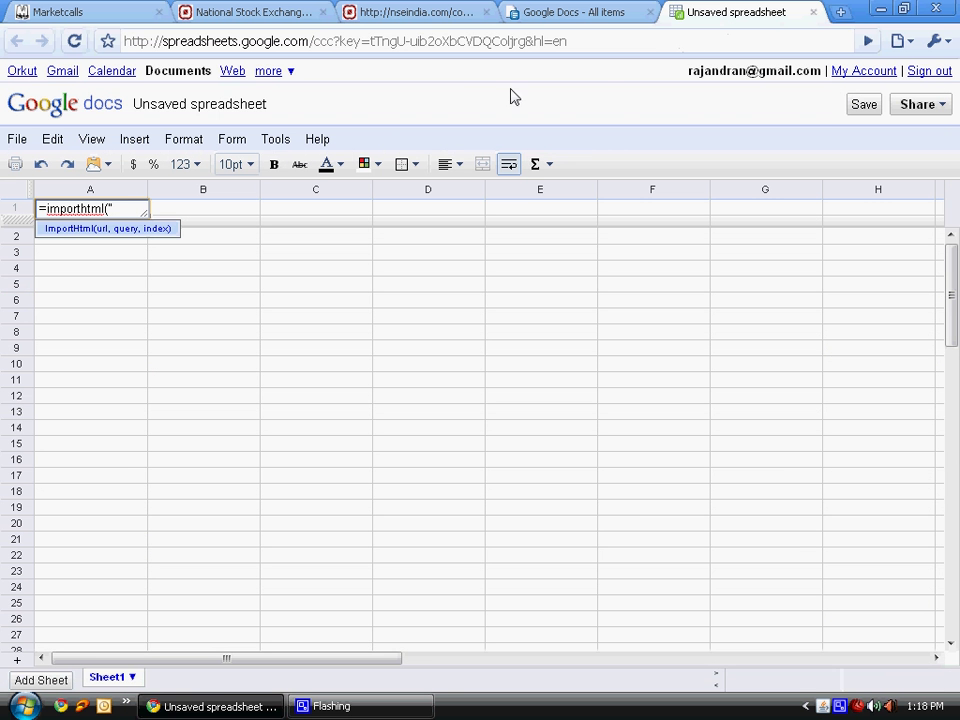
{"action": "key", "text": "ctrl+v"}
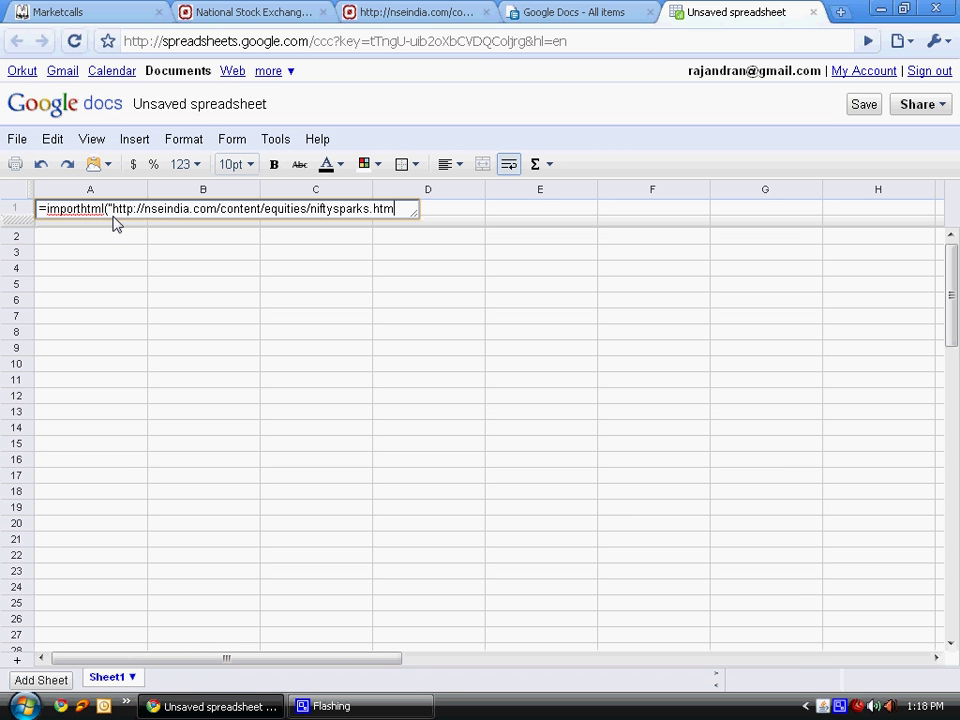
{"action": "type", "text": "\","}
{"action": "type", "text": "\"table"}
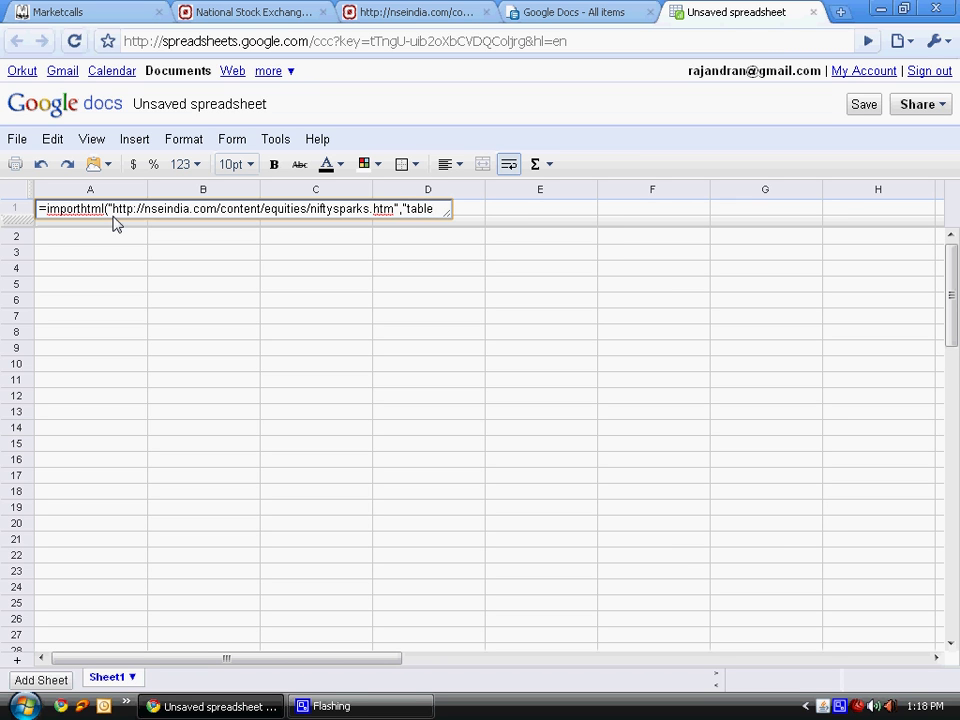
{"action": "type", "text": "\","}
Enter the ImportHtml formula with table index 1 and check it against the NSE page.
{"action": "type", "text": "1)"}
{"action": "key", "text": "Return"}
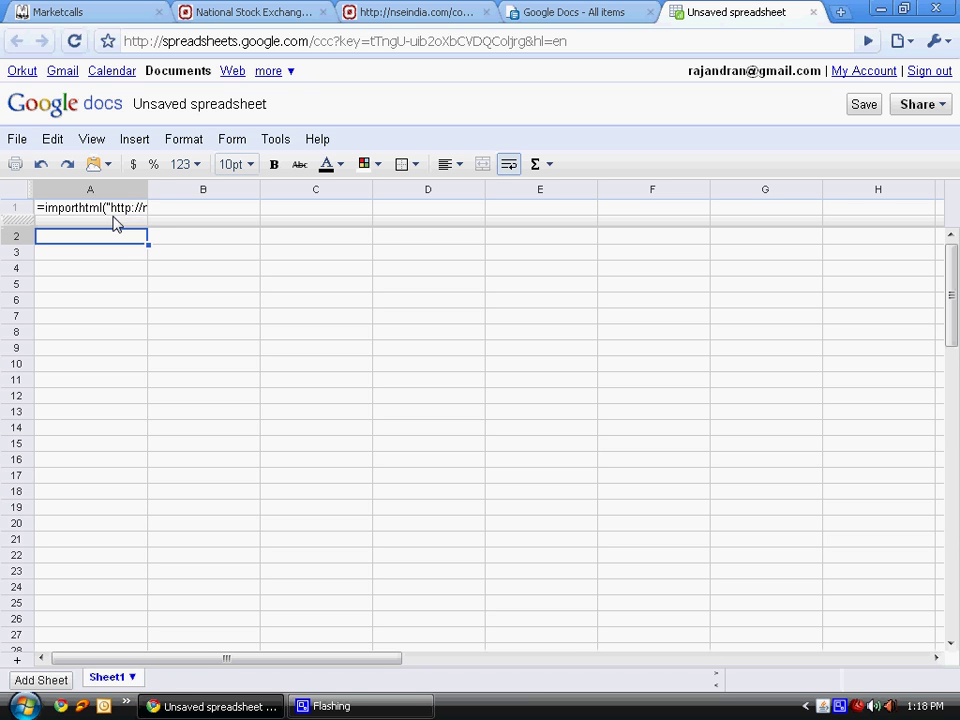
{"action": "key", "text": "Up"}
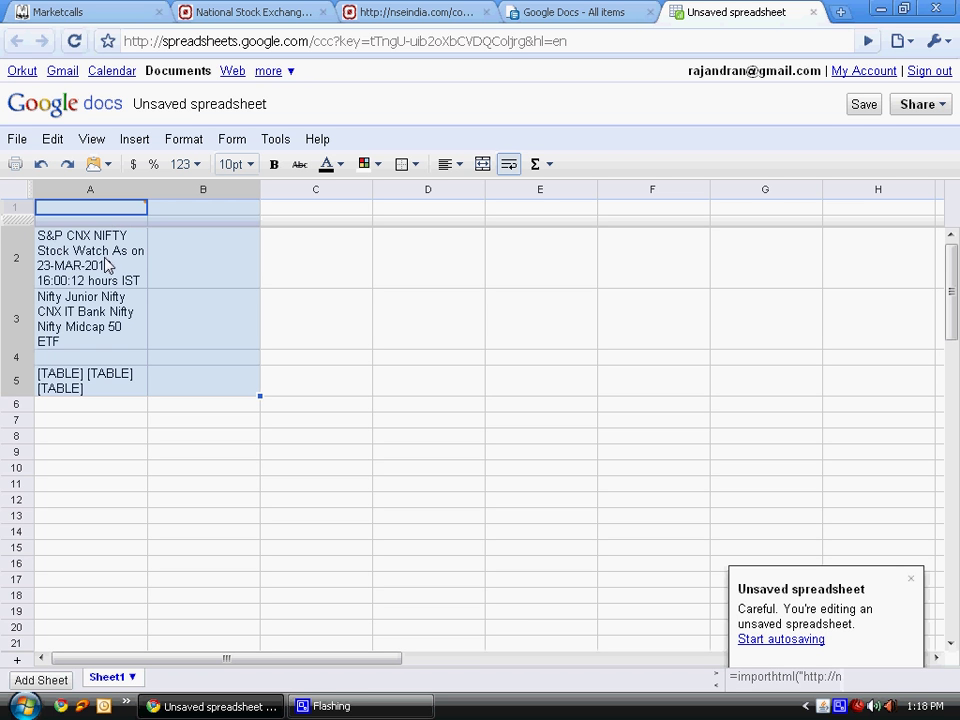
{"action": "left_click", "coordinate": [411, 16]}
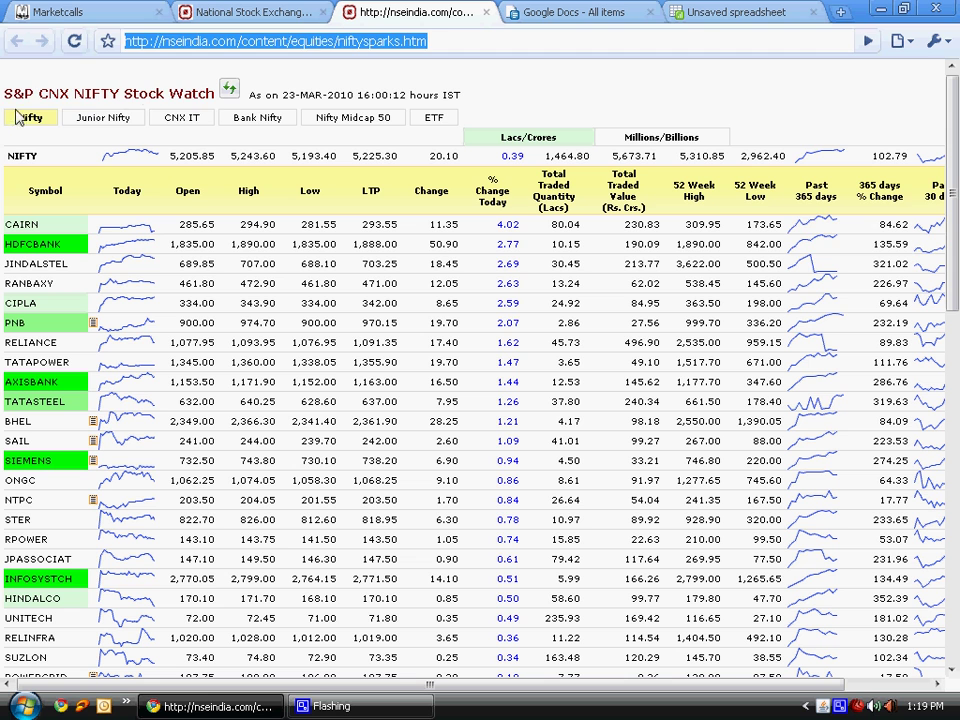
{"action": "left_click_drag", "start_coordinate": [5, 92], "coordinate": [207, 92]}
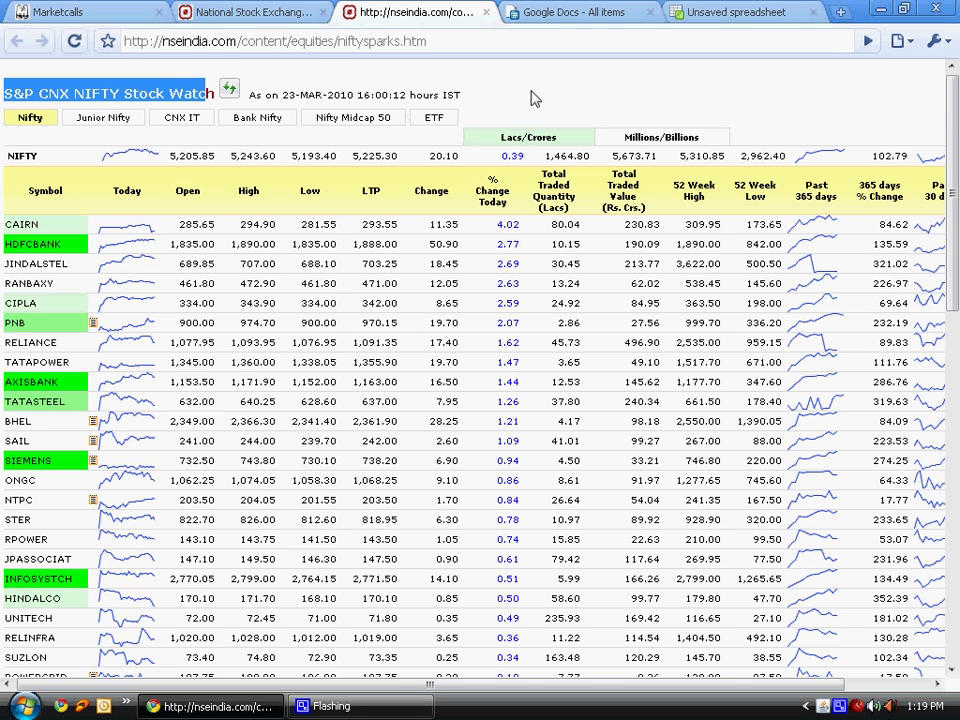
Correct and re-enter the A1 formula, then compare the imported NIFTY row with the site.
{"action": "left_click", "coordinate": [720, 13]}
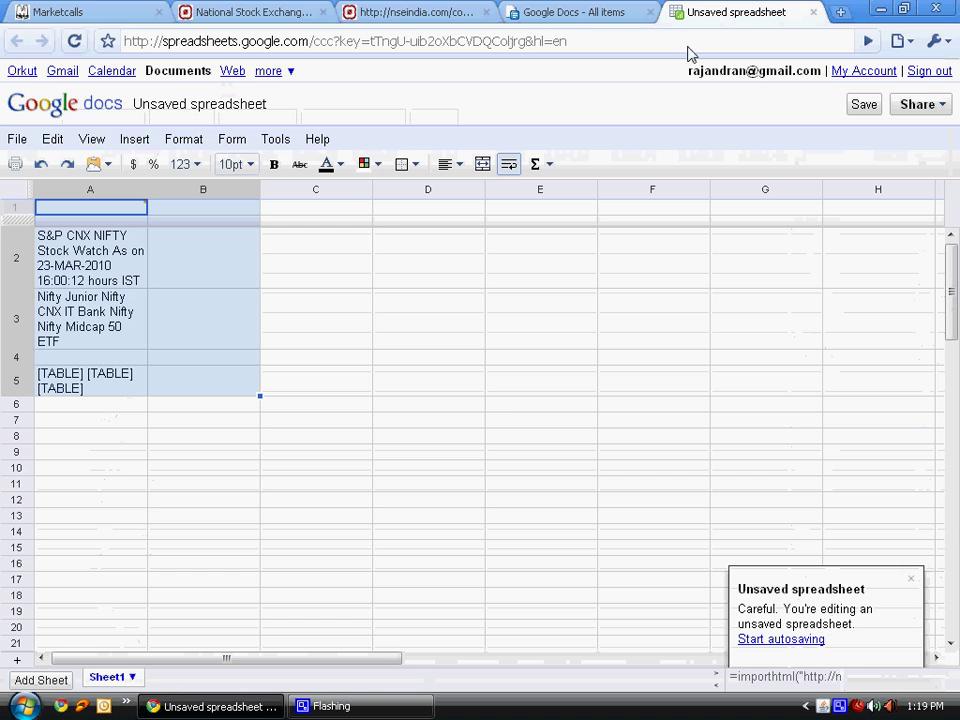
{"action": "left_click", "coordinate": [107, 208]}
{"action": "left_click", "coordinate": [111, 208]}
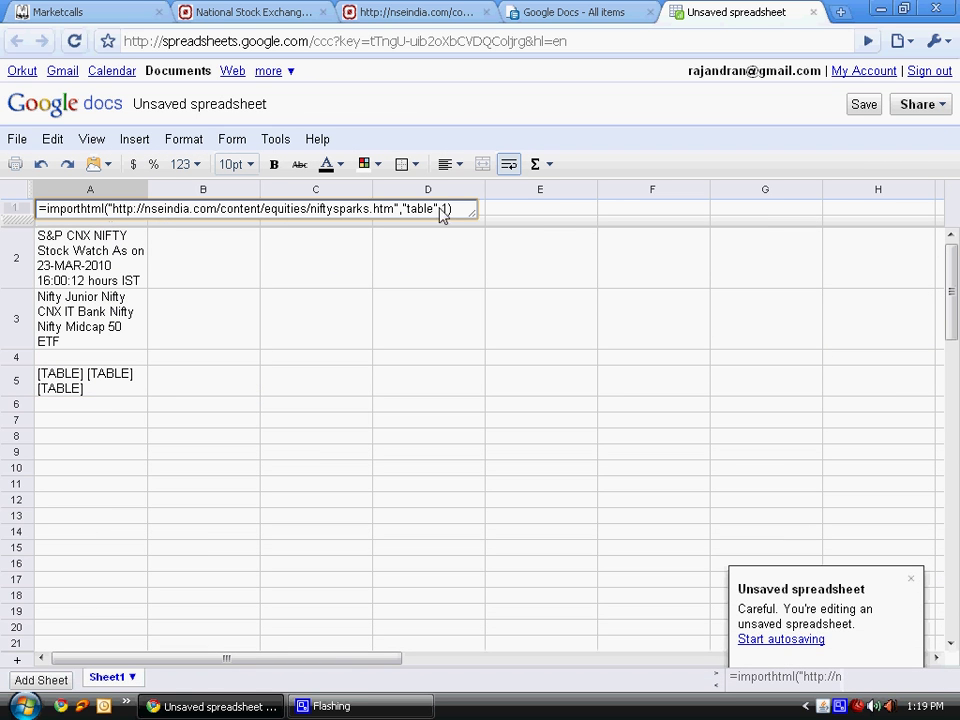
{"action": "type", "text": ")"}
{"action": "key", "text": "Return"}
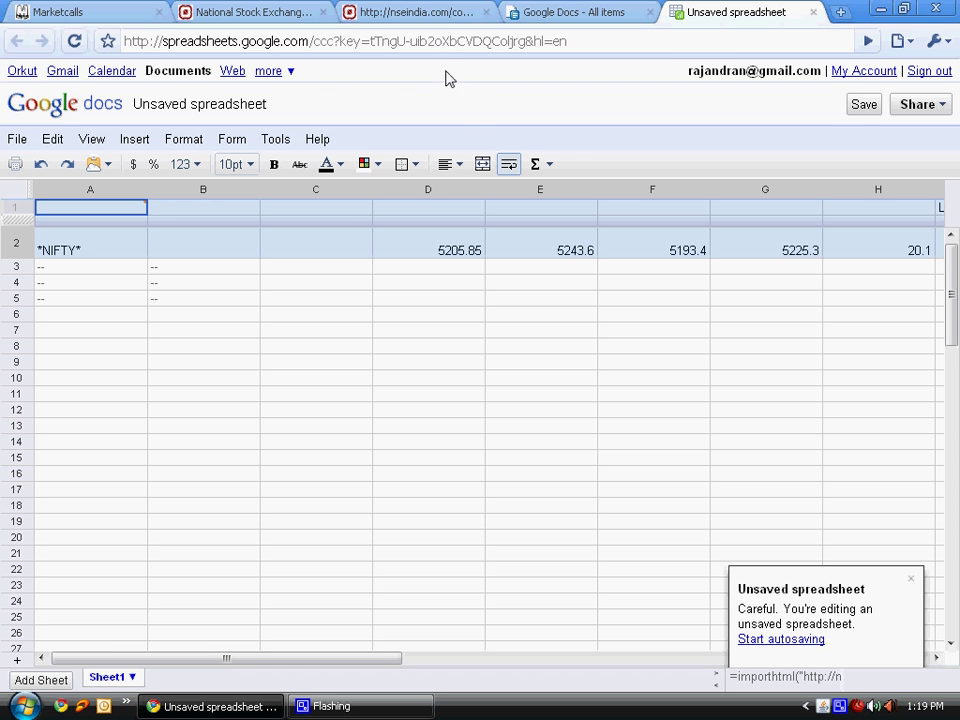
{"action": "left_click", "coordinate": [424, 17]}
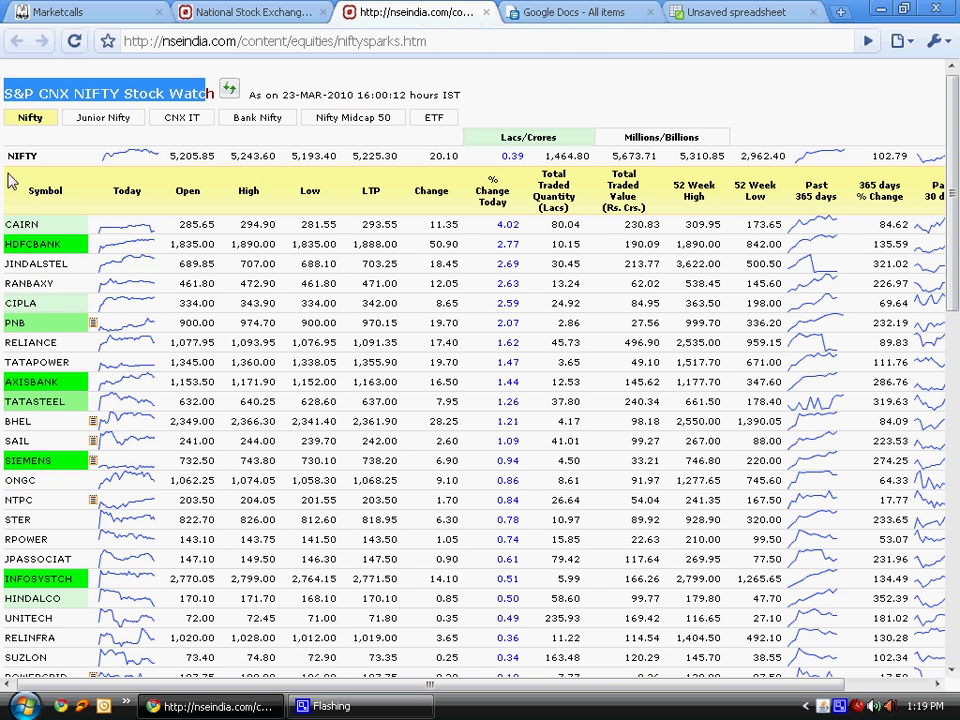
{"action": "left_click_drag", "start_coordinate": [6, 156], "coordinate": [936, 156]}
Change the ImportHtml table index in A1 from 2 to 3 to load the stock list.
{"action": "left_click", "coordinate": [722, 17]}
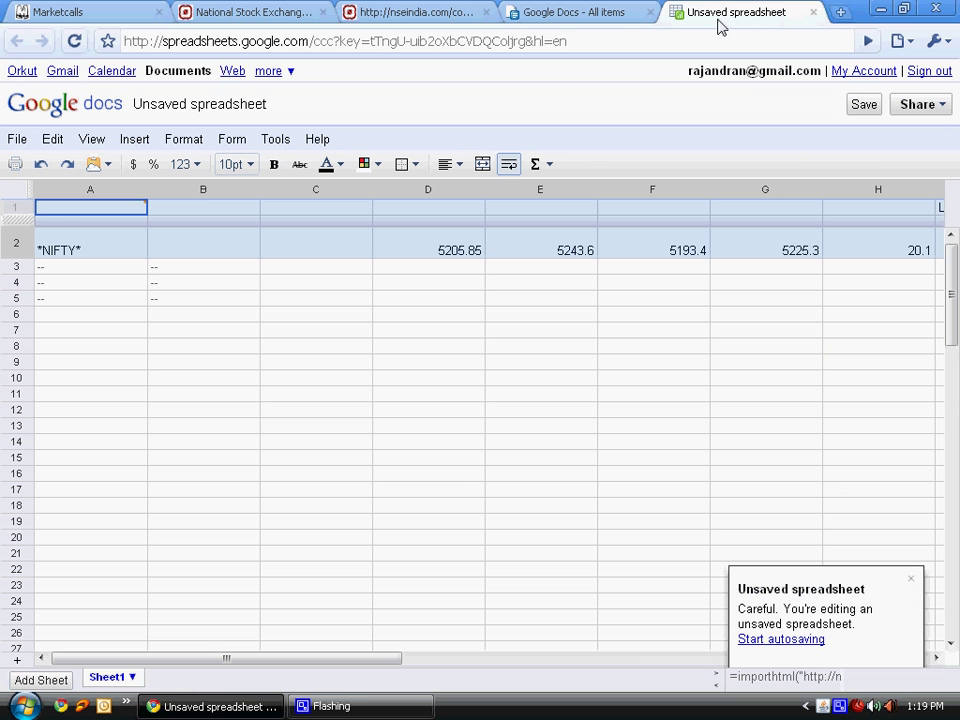
{"action": "double_click", "coordinate": [118, 210]}
{"action": "type", "text": "=importhtml(\"http://nseindia.com/content/equities/niftysparks.htm\",\"table\",2"}
{"action": "type", "text": ")"}
{"action": "key", "text": "BackSpace"}
{"action": "key", "text": "BackSpace"}
{"action": "type", "text": "3)"}
{"action": "key", "text": "Return"}
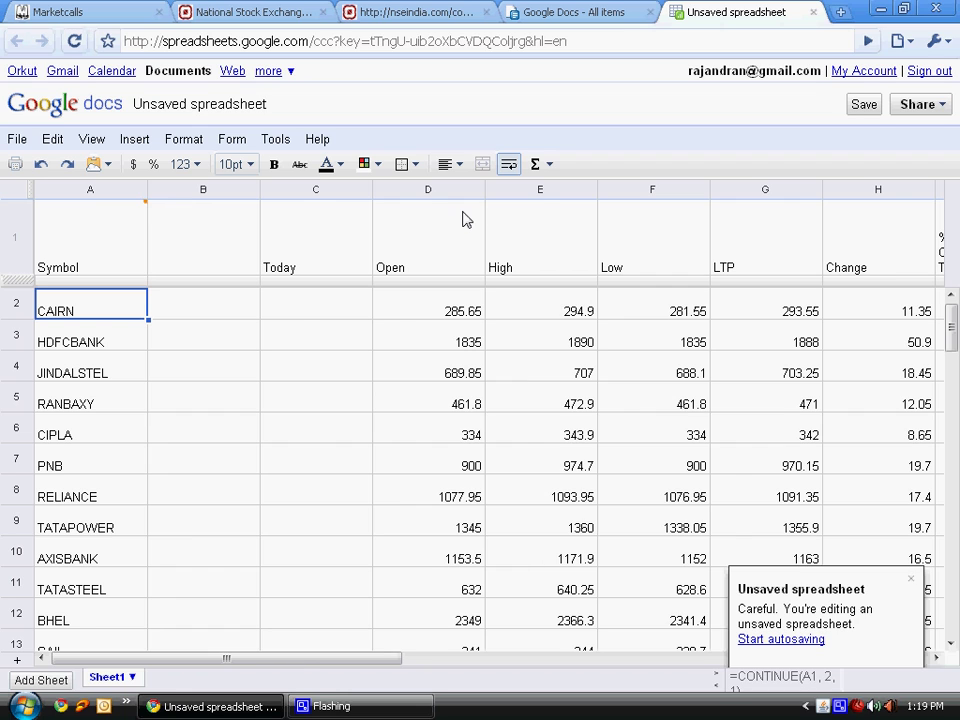
Scroll through the imported Nifty stock list and select the empty columns B and C.
{"action": "left_click_drag", "start_coordinate": [287, 664], "coordinate": [197, 607]}
{"action": "scroll", "coordinate": [270, 373], "scroll_direction": "down", "scroll_amount": 5}
{"action": "scroll", "coordinate": [300, 371], "scroll_direction": "up", "scroll_amount": 5}
{"action": "left_click_drag", "start_coordinate": [320, 200], "coordinate": [240, 200]}
Hide the empty columns B and C.
{"action": "right_click", "coordinate": [235, 201]}
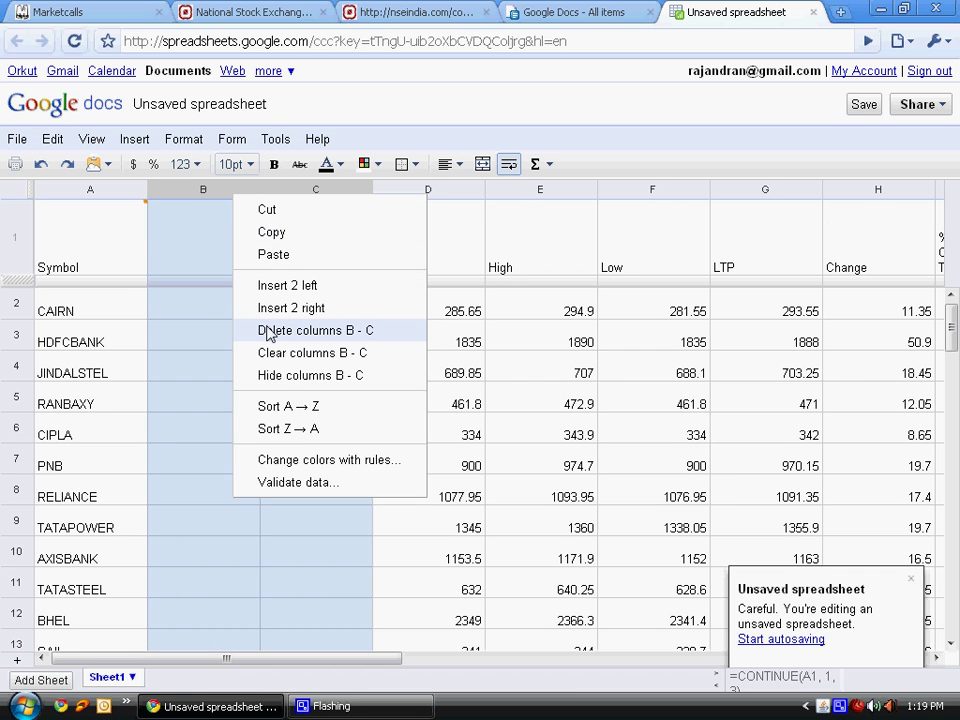
{"action": "left_click", "coordinate": [283, 385]}
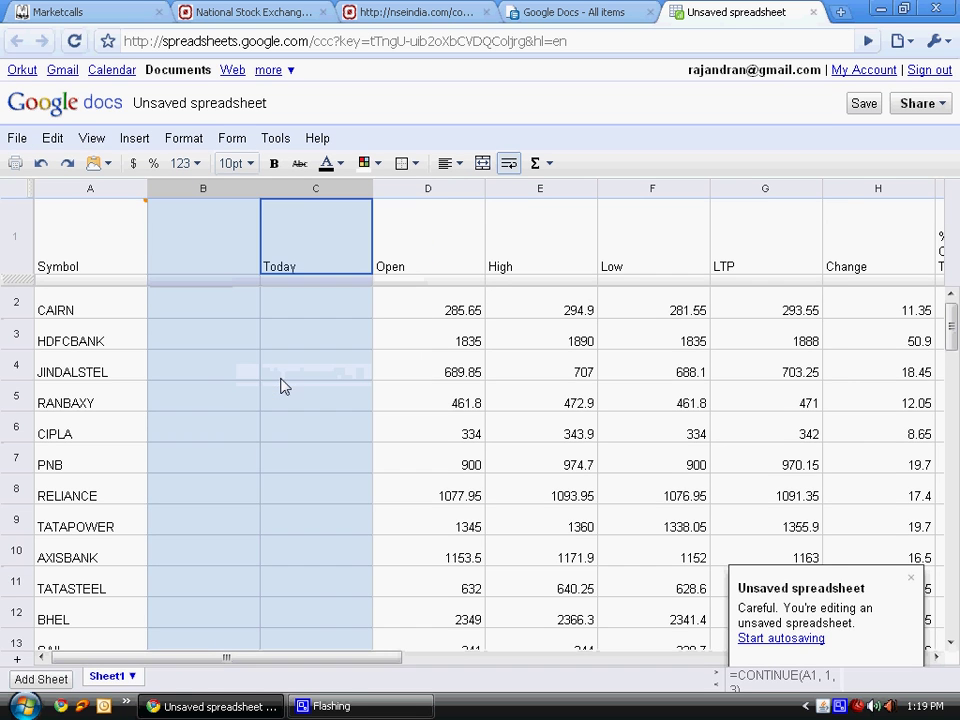
{"action": "left_click", "coordinate": [326, 377]}
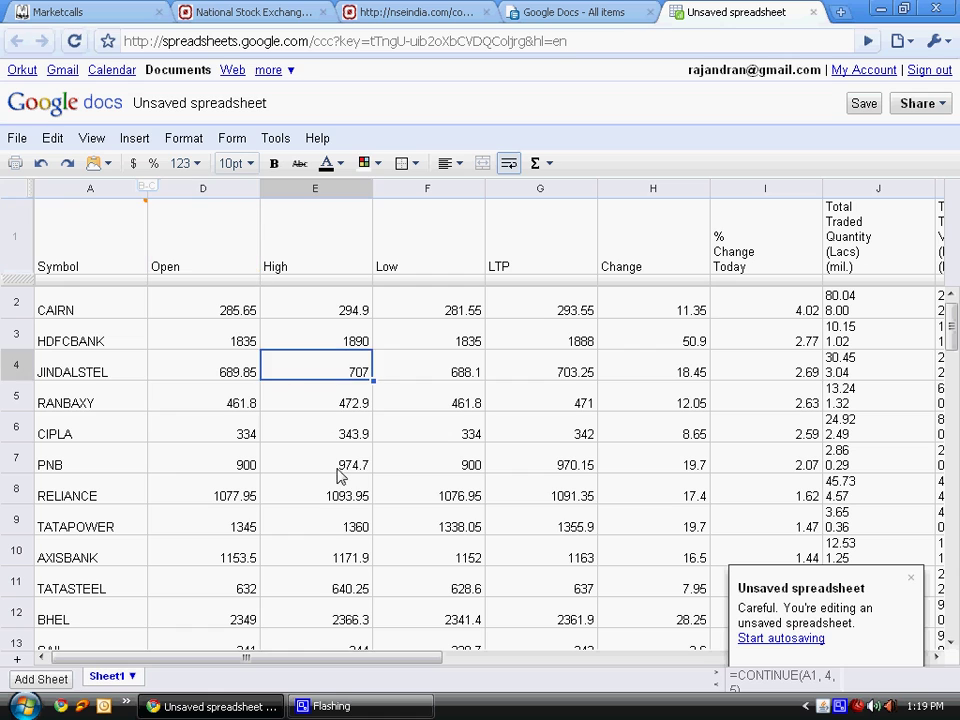
{"action": "left_click_drag", "start_coordinate": [311, 659], "coordinate": [669, 658]}
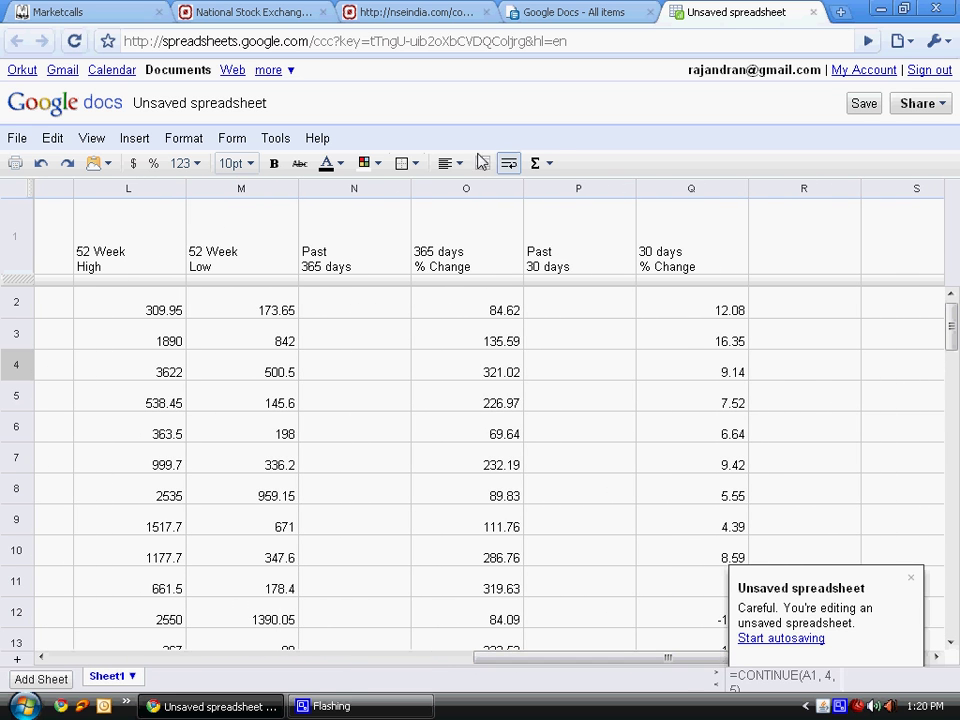
{"action": "left_click", "coordinate": [508, 162]}
Hide the empty Past 30 days (P) and Past 365 days (N) columns.
{"action": "left_click", "coordinate": [568, 192]}
{"action": "right_click", "coordinate": [568, 192]}
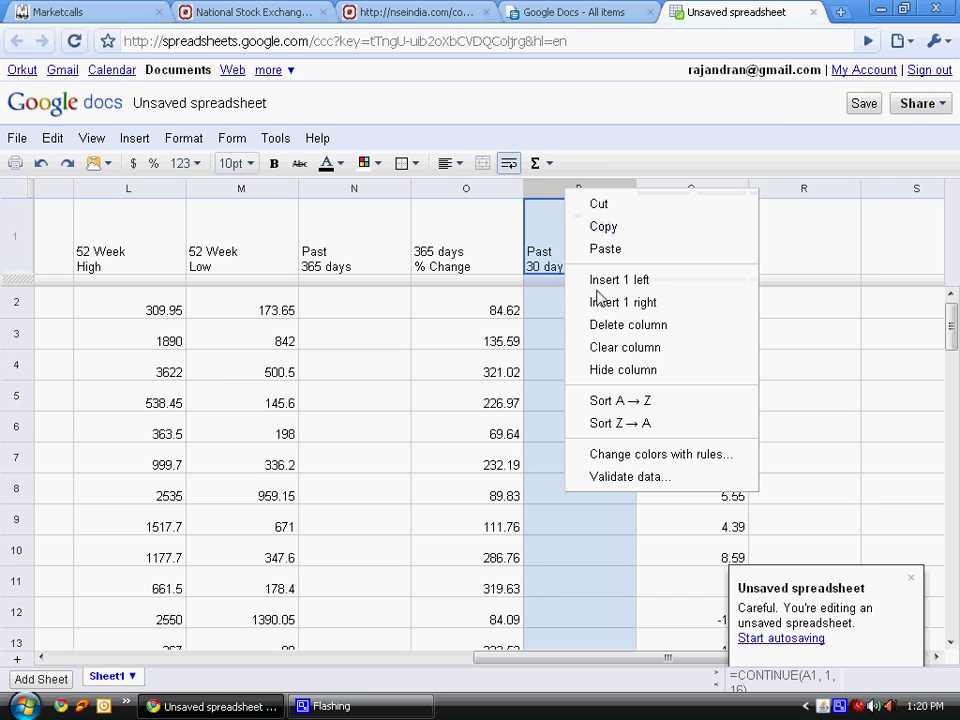
{"action": "left_click", "coordinate": [606, 370]}
{"action": "left_click", "coordinate": [362, 197]}
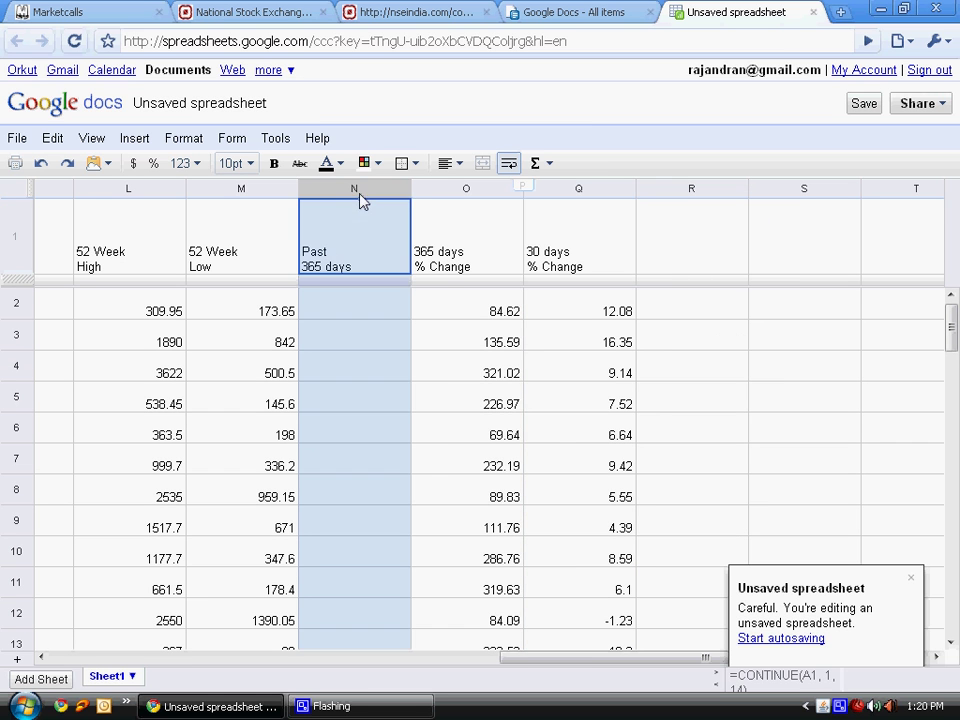
{"action": "right_click", "coordinate": [362, 197]}
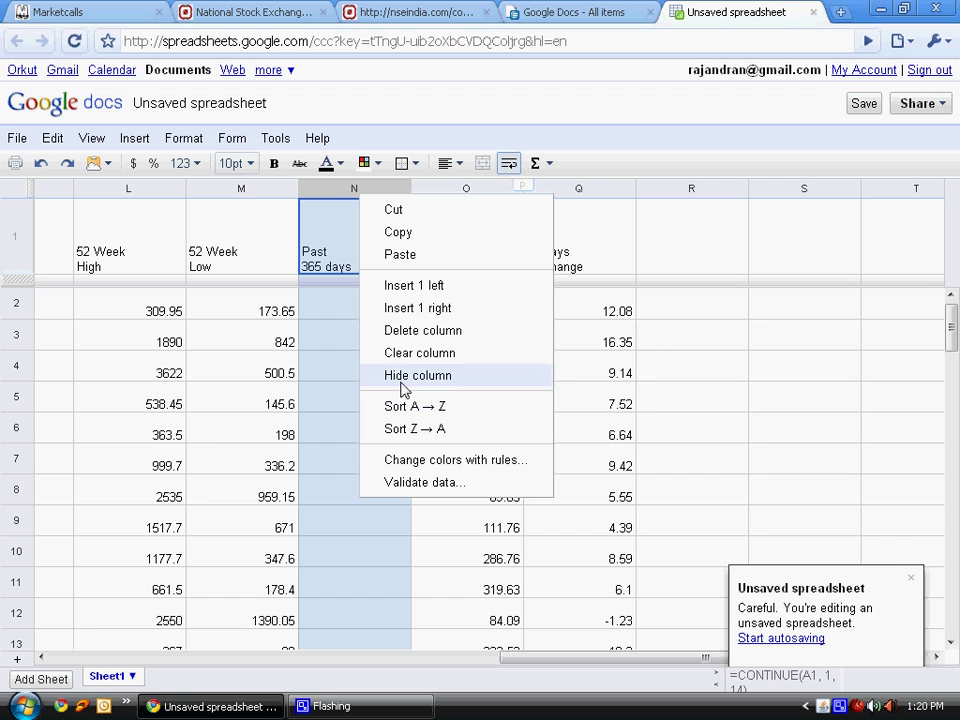
{"action": "left_click", "coordinate": [401, 379]}
{"action": "left_click", "coordinate": [401, 384]}
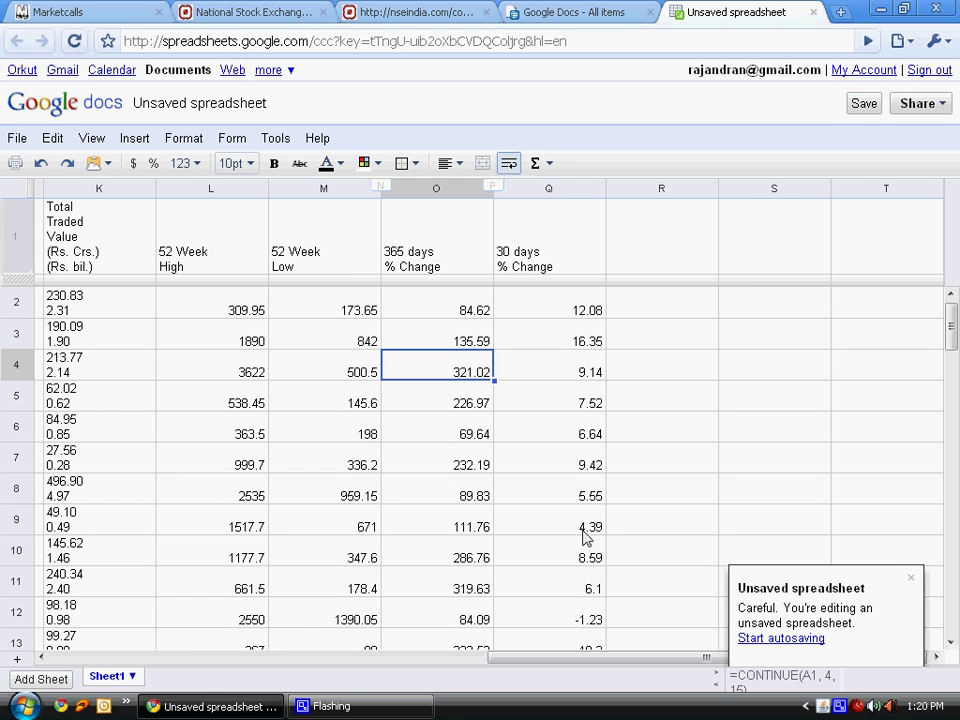
{"action": "left_click_drag", "start_coordinate": [593, 653], "coordinate": [110, 663]}
{"action": "mouse_move", "coordinate": [111, 281]}
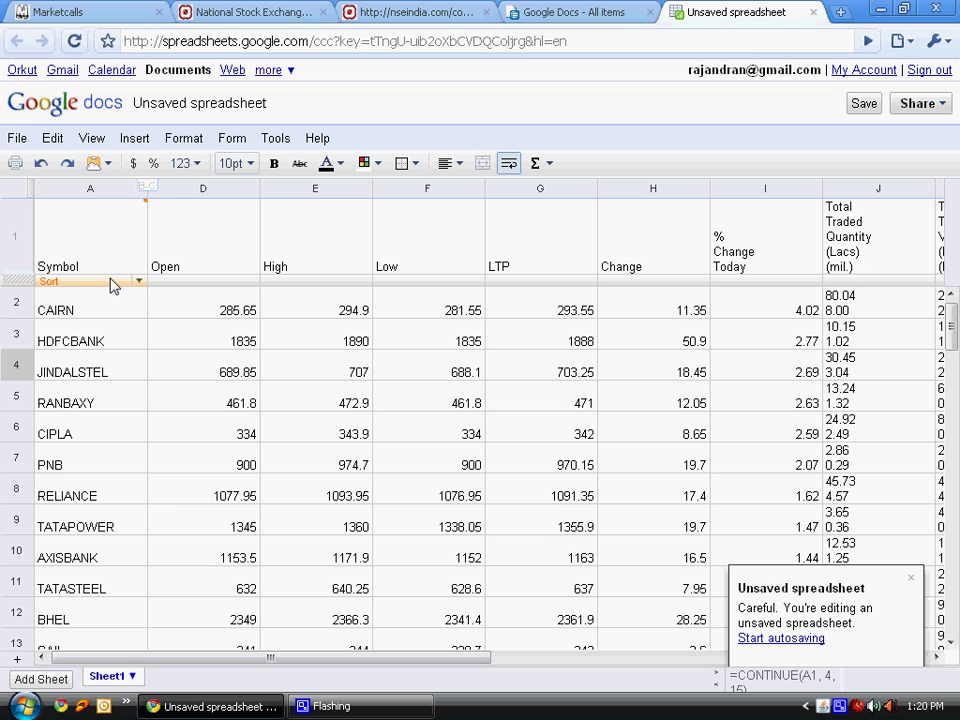
Save the spreadsheet under the name 'Nifty 50 Stocks'.
{"action": "left_click", "coordinate": [945, 107]}
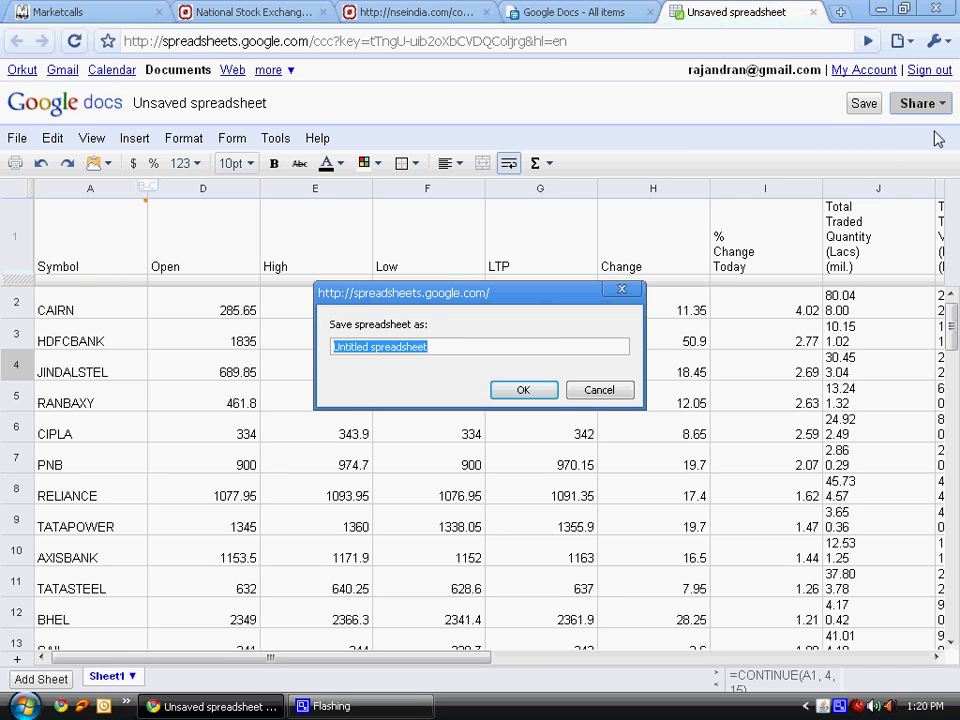
{"action": "type", "text": "Ni"}
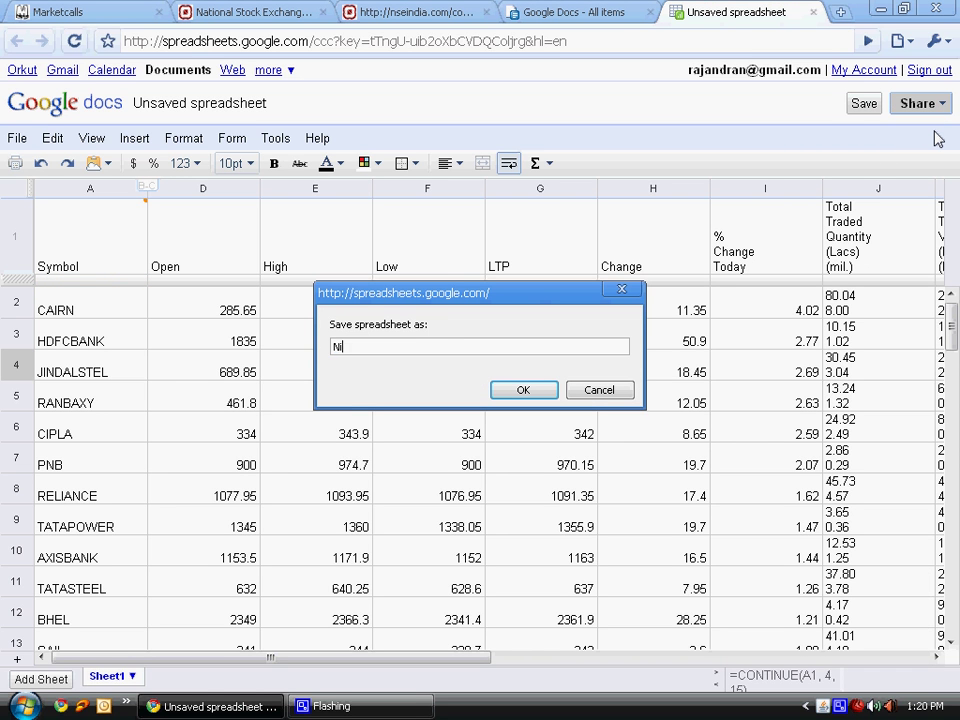
{"action": "type", "text": "fty 50 Stocks"}
{"action": "left_click", "coordinate": [530, 398]}
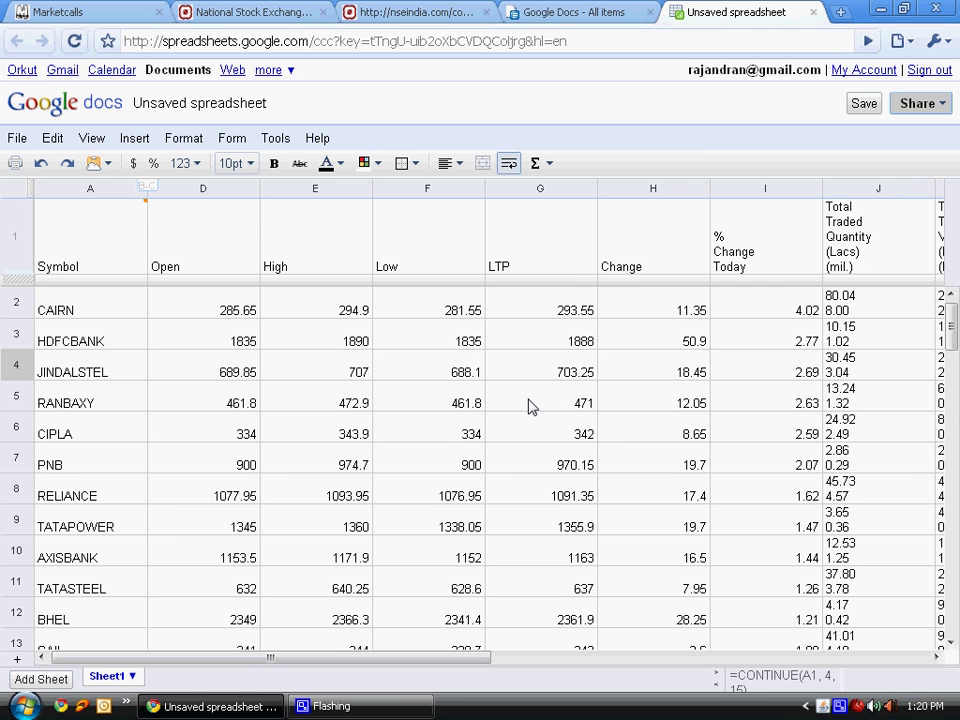
{"action": "left_click", "coordinate": [925, 104]}
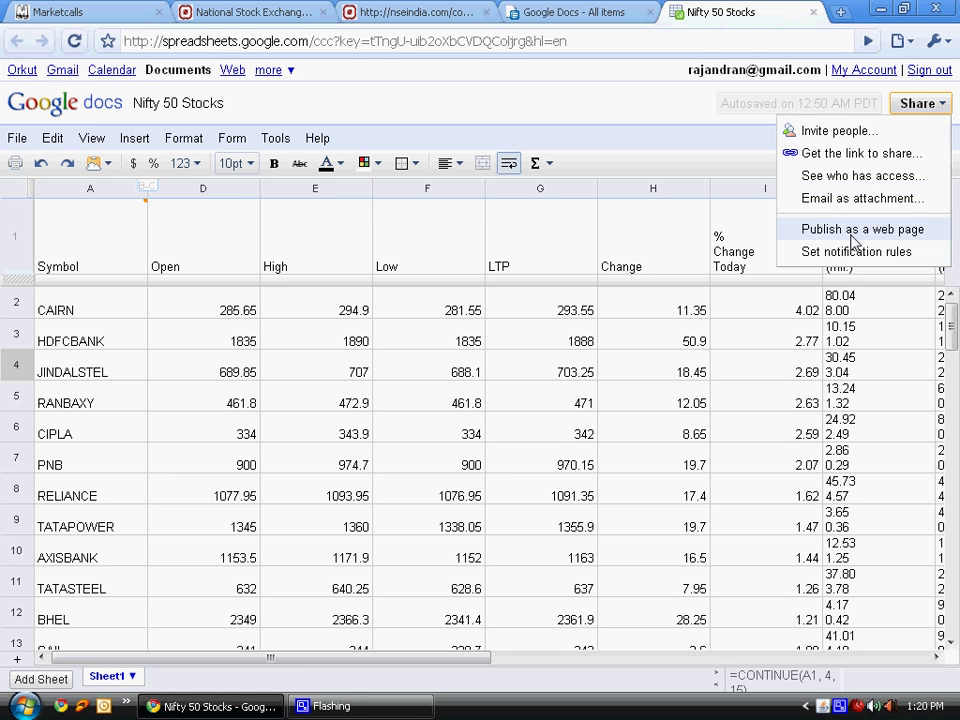
Publish the sheet to the web and select its HTML iframe embed code (500×300).
{"action": "left_click", "coordinate": [850, 234]}
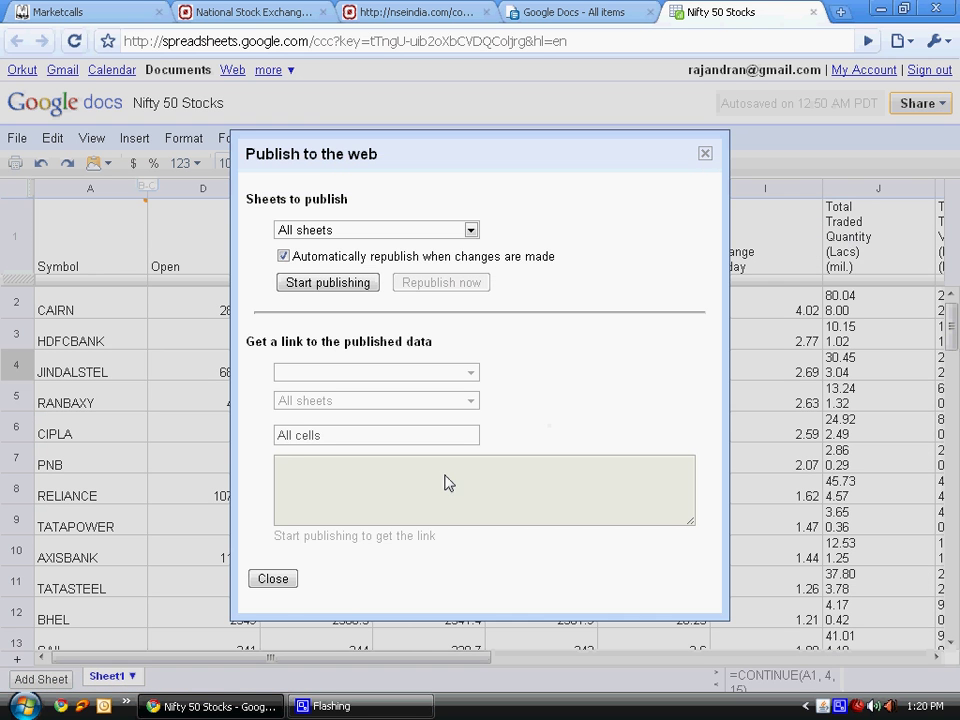
{"action": "left_click", "coordinate": [320, 284]}
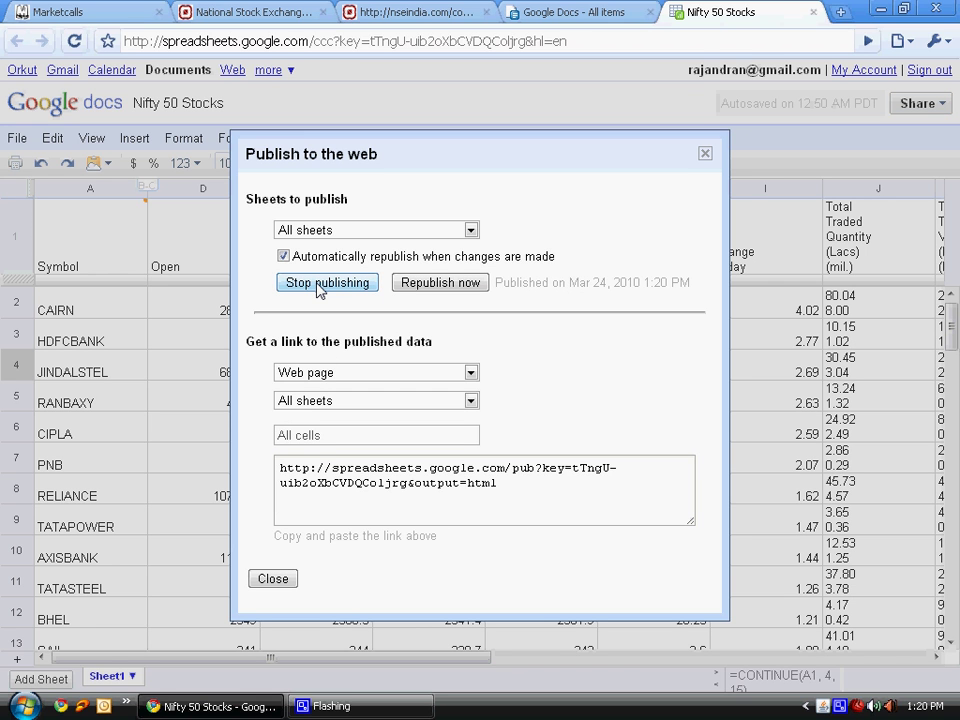
{"action": "left_click", "coordinate": [460, 490]}
{"action": "left_click_drag", "start_coordinate": [499, 487], "coordinate": [265, 478]}
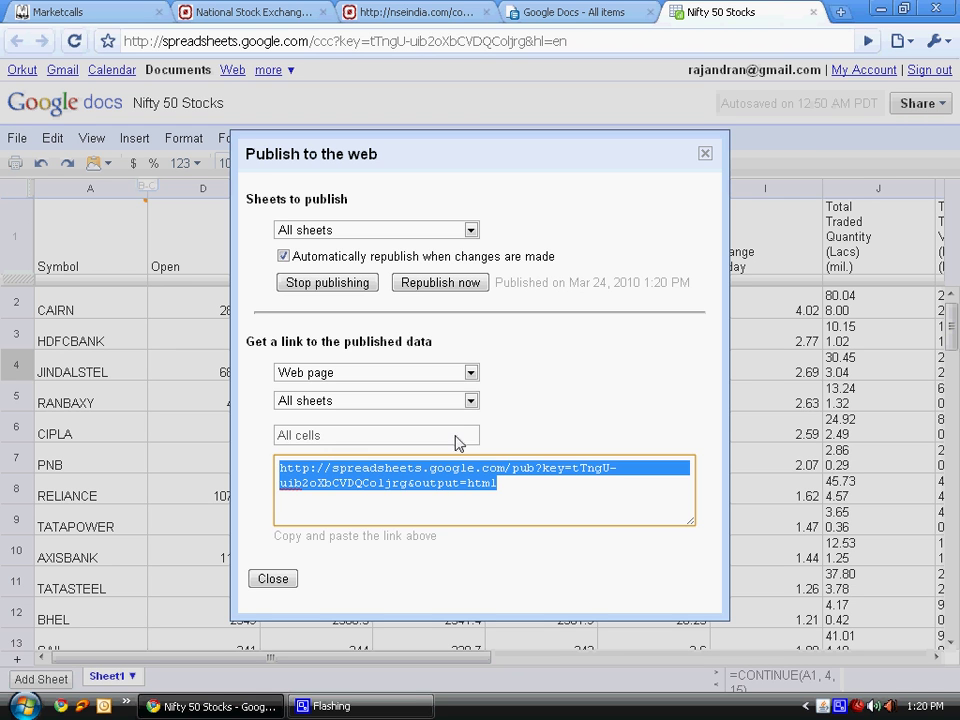
{"action": "left_click", "coordinate": [470, 374]}
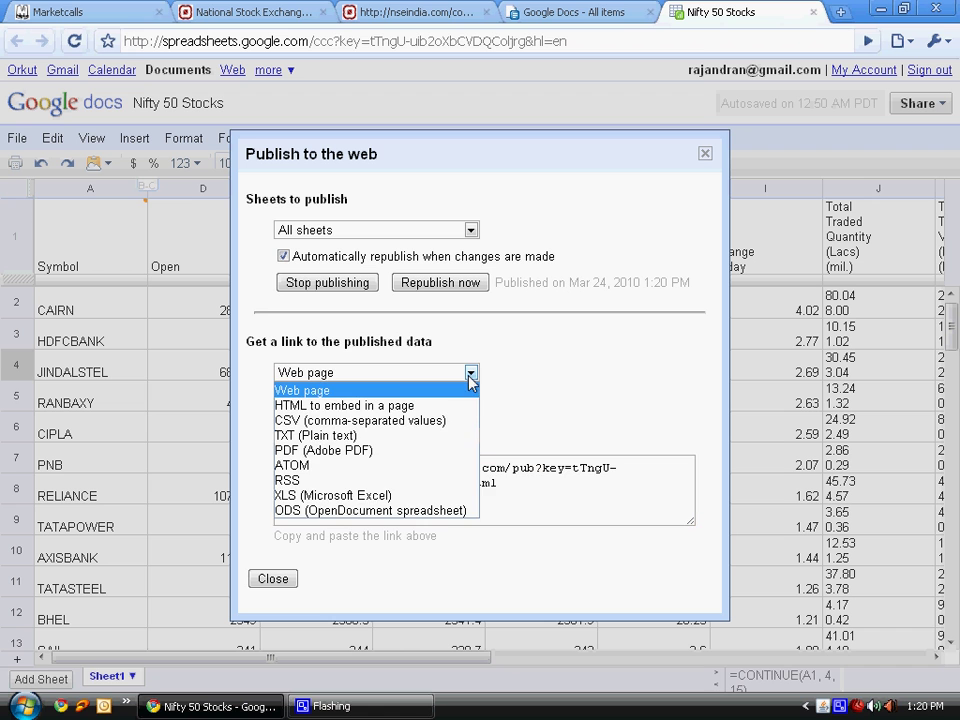
{"action": "left_click", "coordinate": [374, 405]}
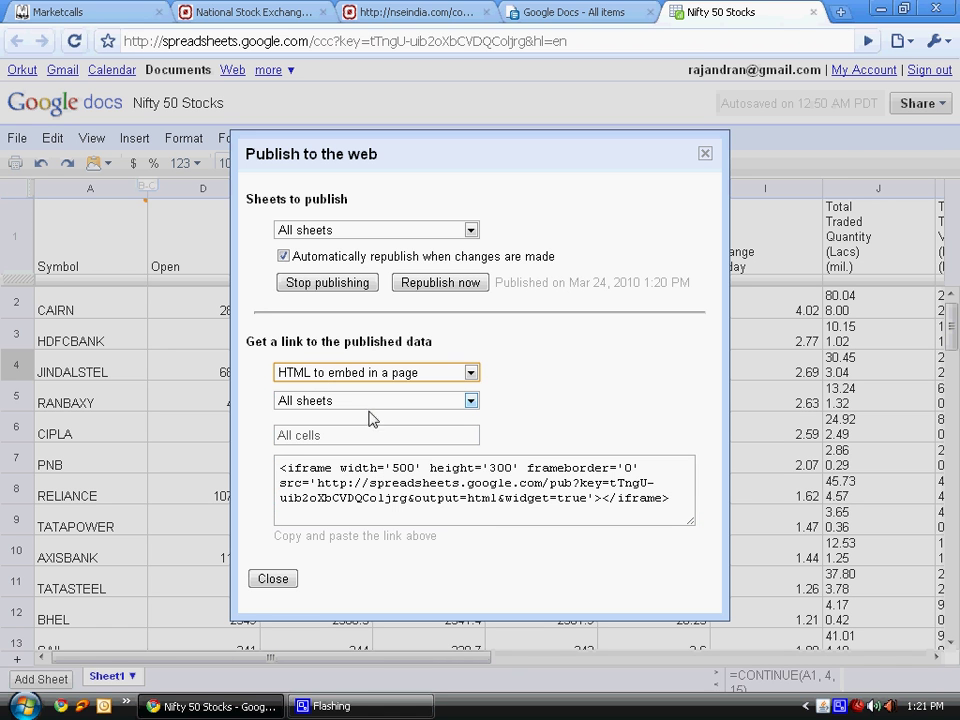
{"action": "left_click_drag", "start_coordinate": [681, 508], "coordinate": [246, 474]}
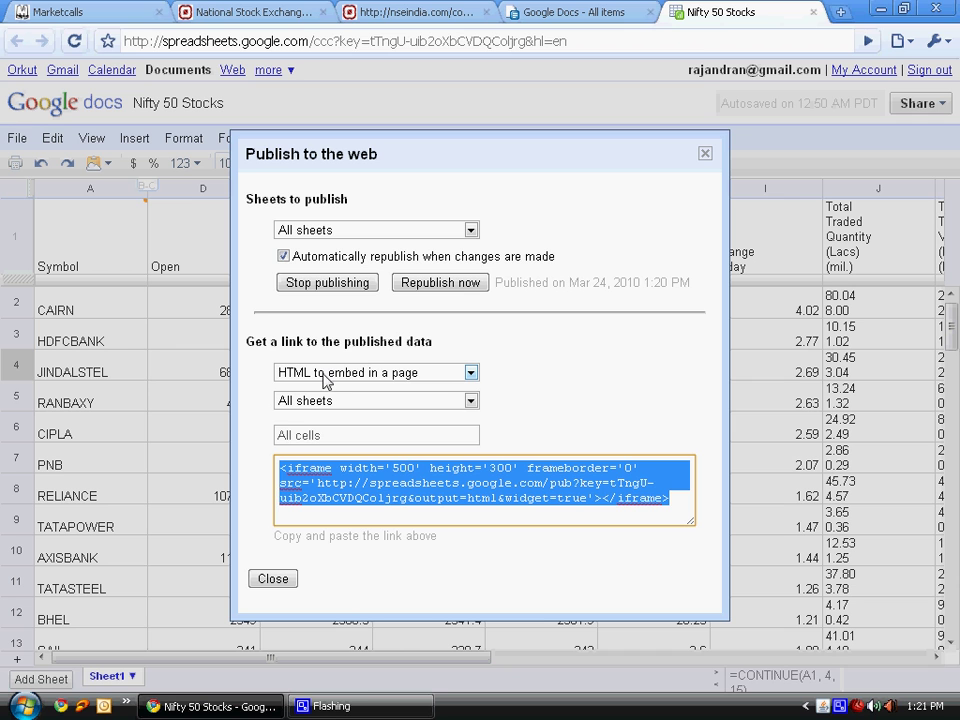